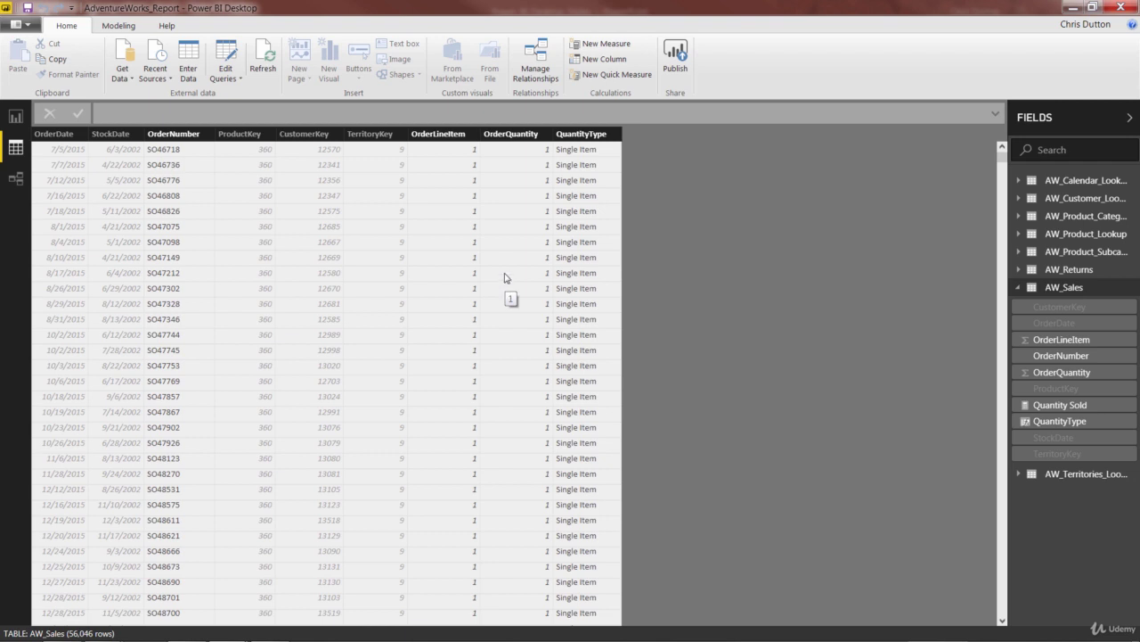
- Review the table relationships around AW_Sales in the model diagram, and return to the data table
{"action": "left_click", "coordinate": [16, 179]}
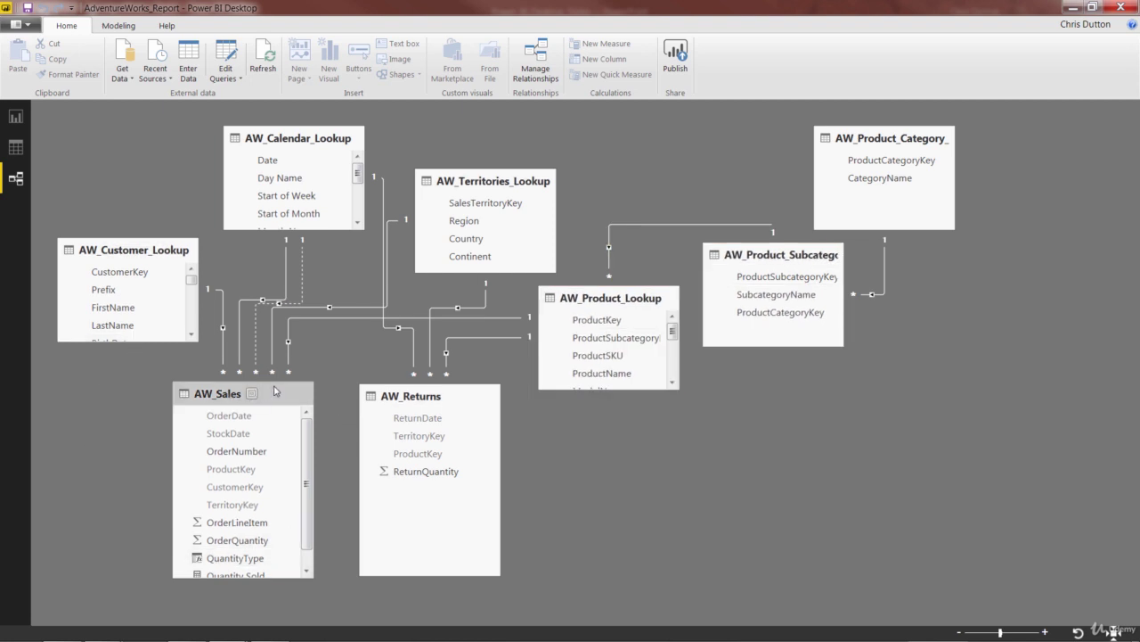
{"action": "left_click", "coordinate": [16, 148]}
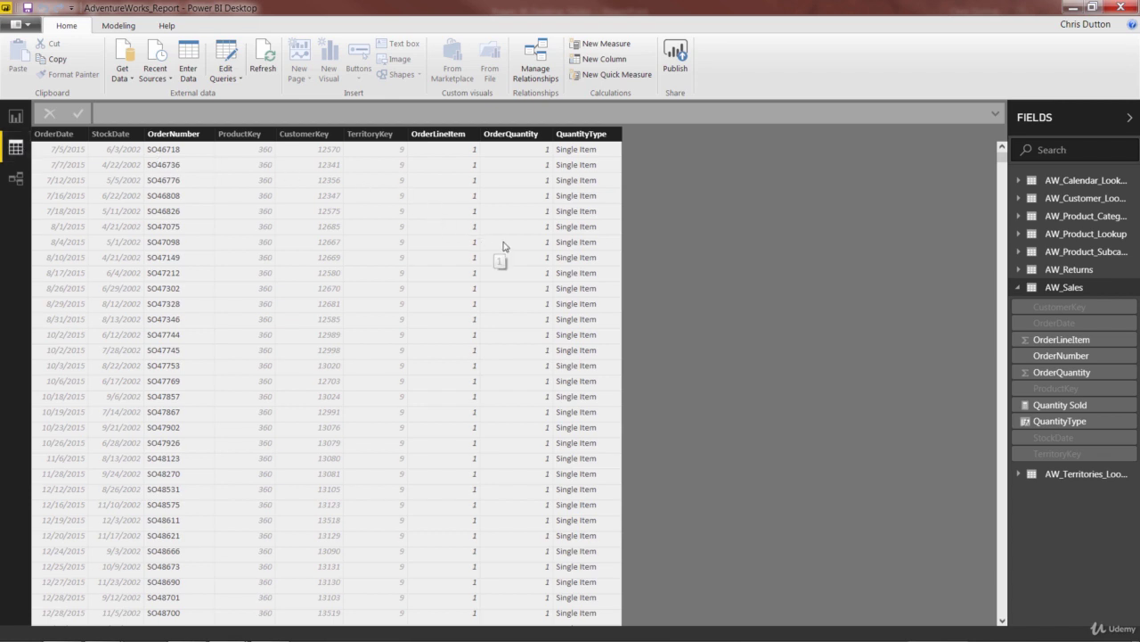
- Start a new calculated column named RetailPrice in the AW_Sales table, with a formula that begins with the RELATED function
{"action": "left_click", "coordinate": [442, 242]}
{"action": "right_click", "coordinate": [441, 241]}
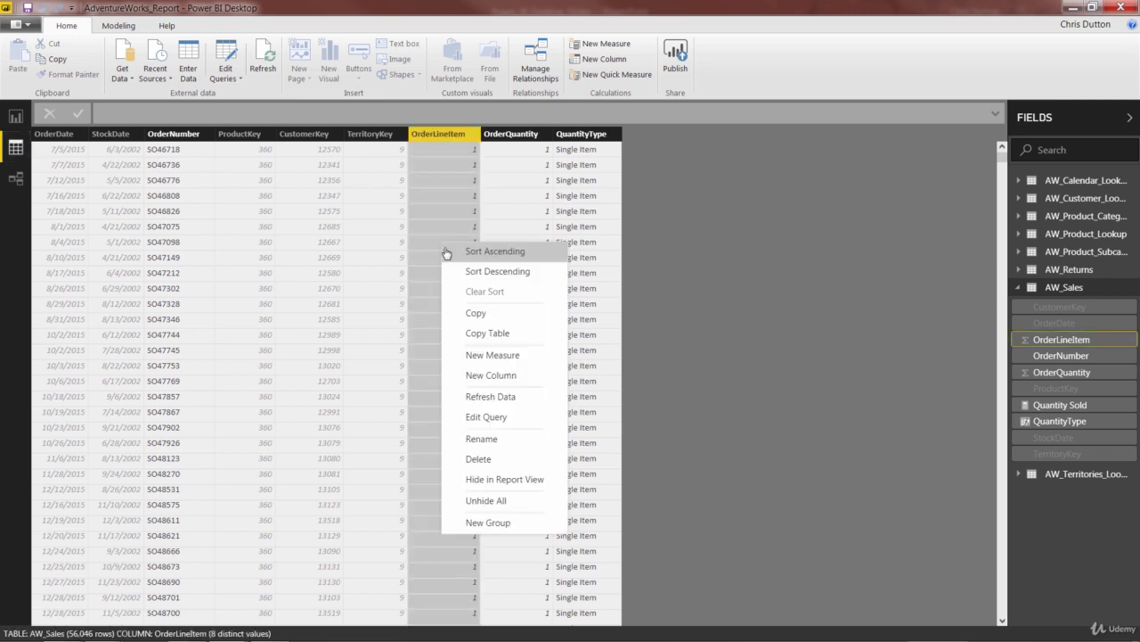
{"action": "left_click", "coordinate": [490, 378]}
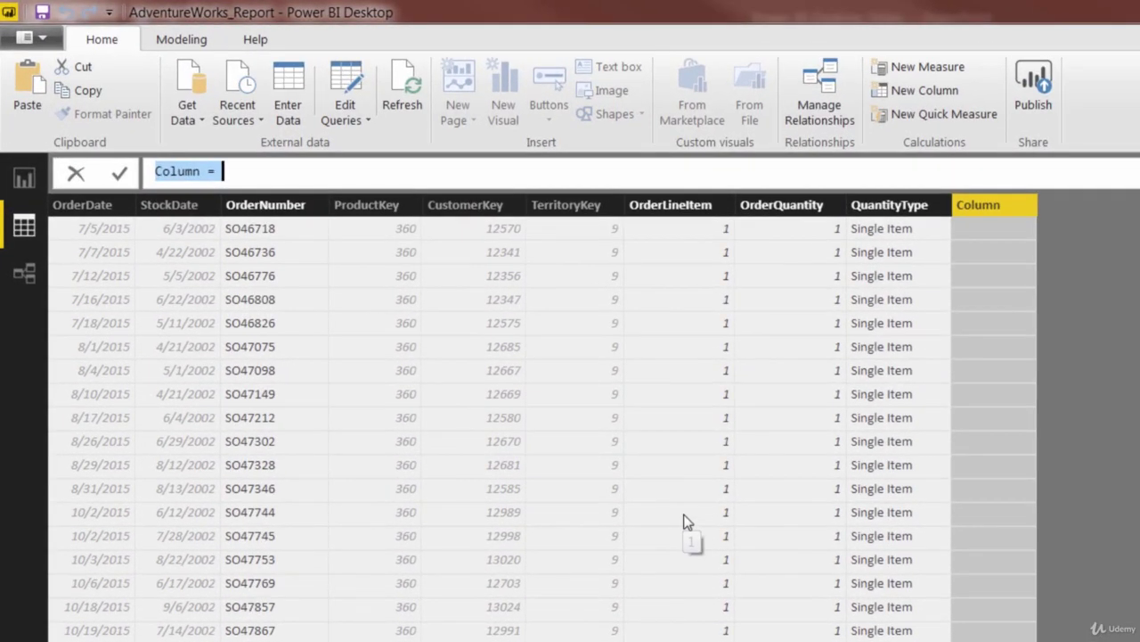
{"action": "type", "text": "Retail"}
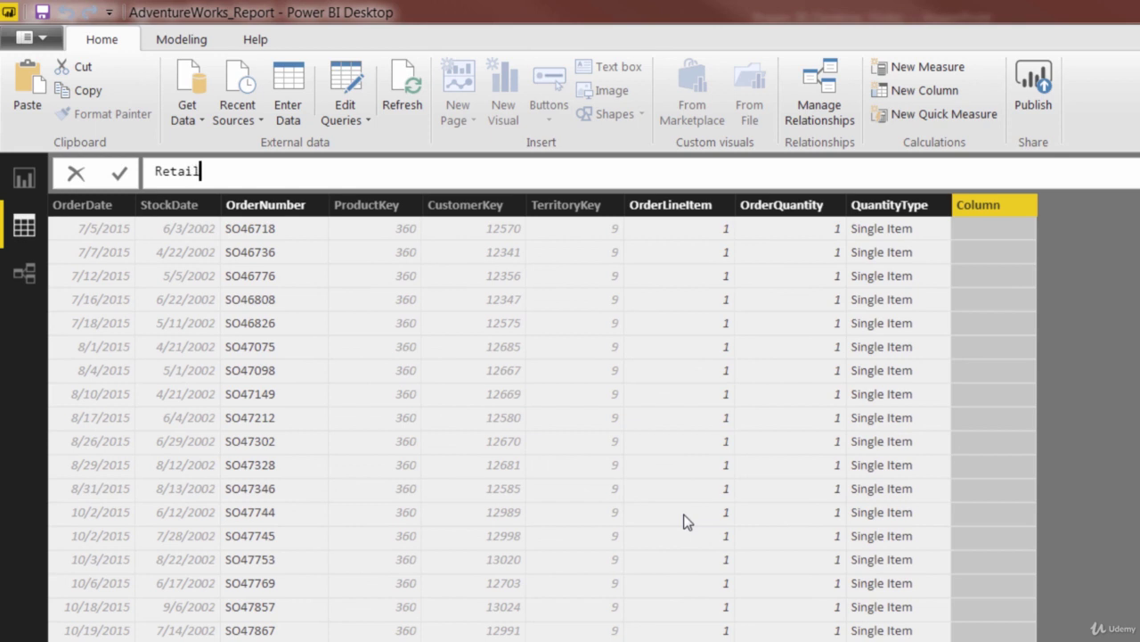
{"action": "type", "text": "Price = RELATES"}
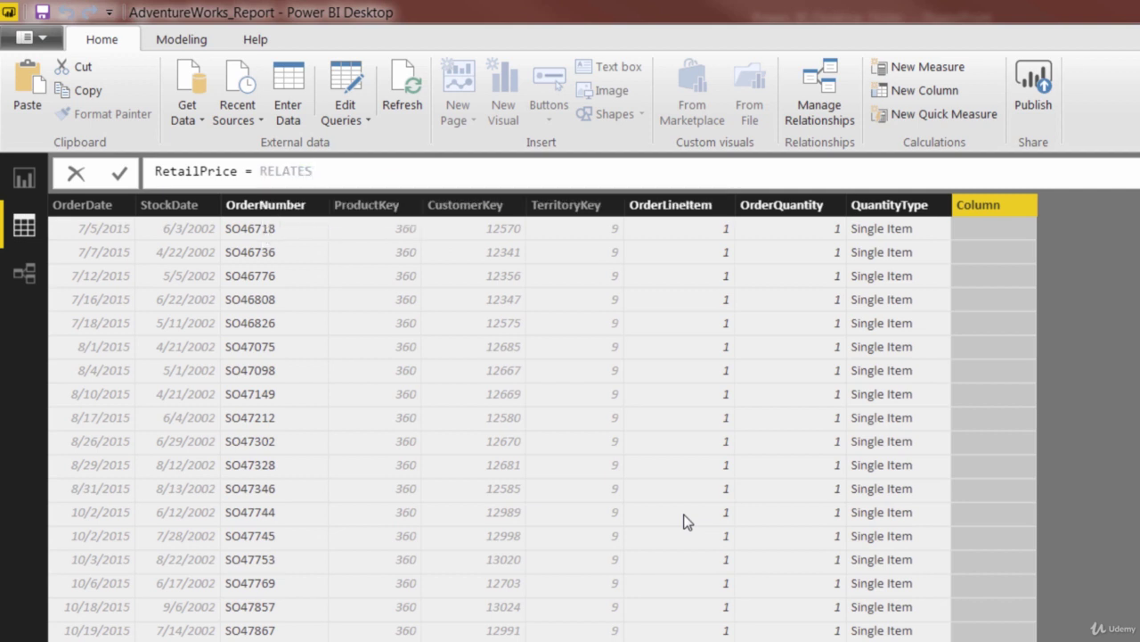
{"action": "key", "text": "BackSpace"}
{"action": "type", "text": "D("}
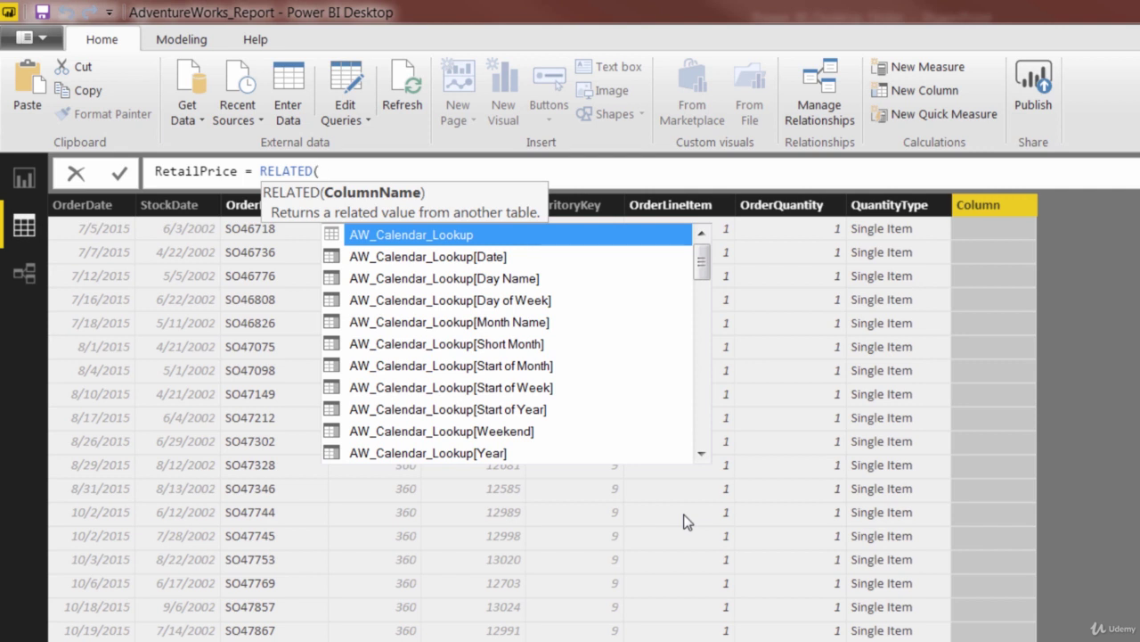
- Complete the RetailPrice formula with AW_Product_Lookup[ProductPrice] as the RELATED argument and commit it
{"action": "type", "text": "pr"}
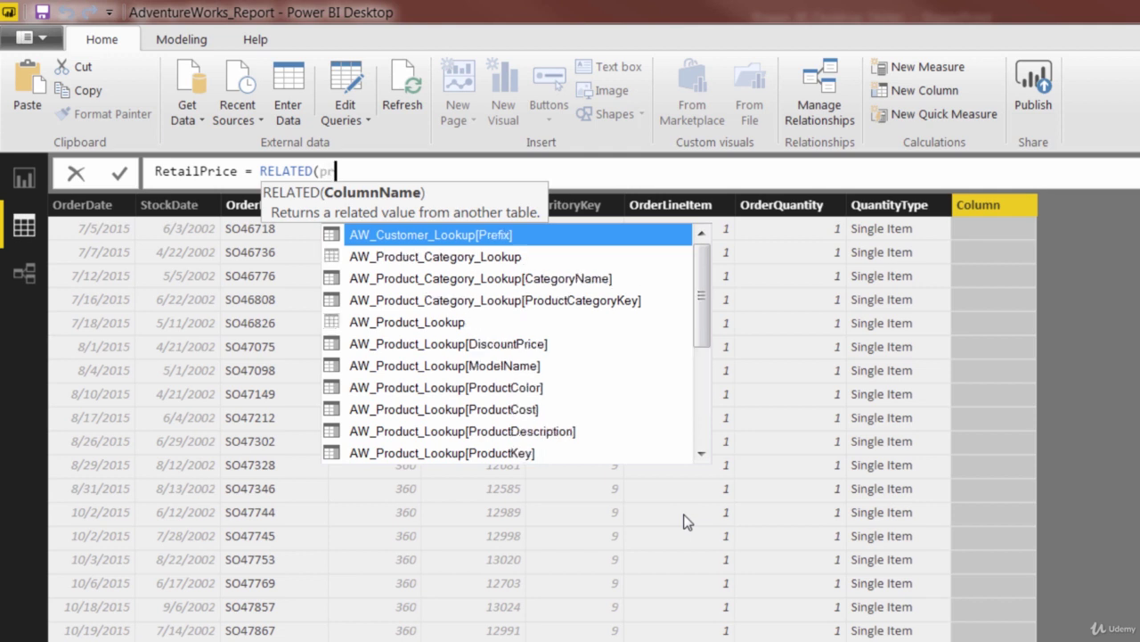
{"action": "type", "text": "oduct"}
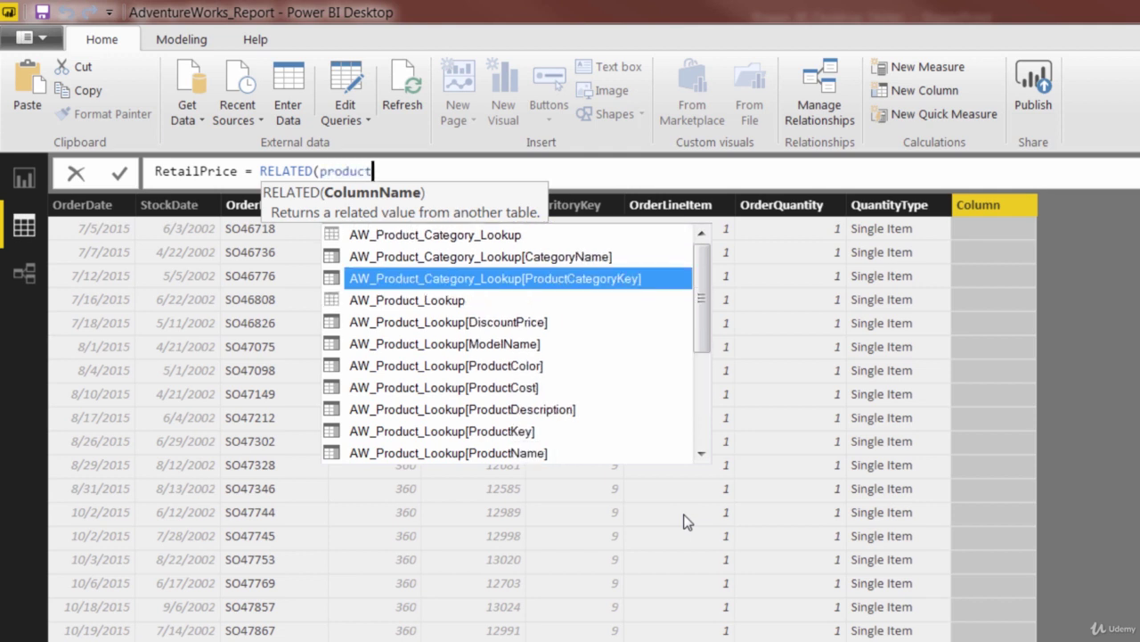
{"action": "type", "text": "_loo"}
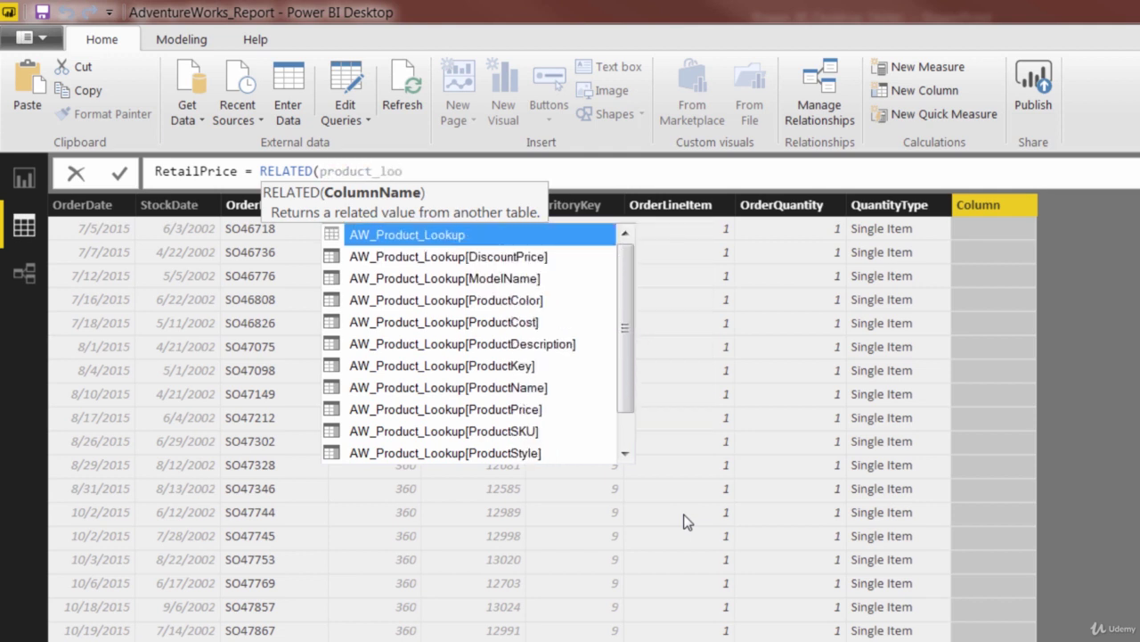
{"action": "key", "text": "Down"}
{"action": "key", "text": "Down"}
{"action": "key", "text": "Down"}
{"action": "key", "text": "Down"}
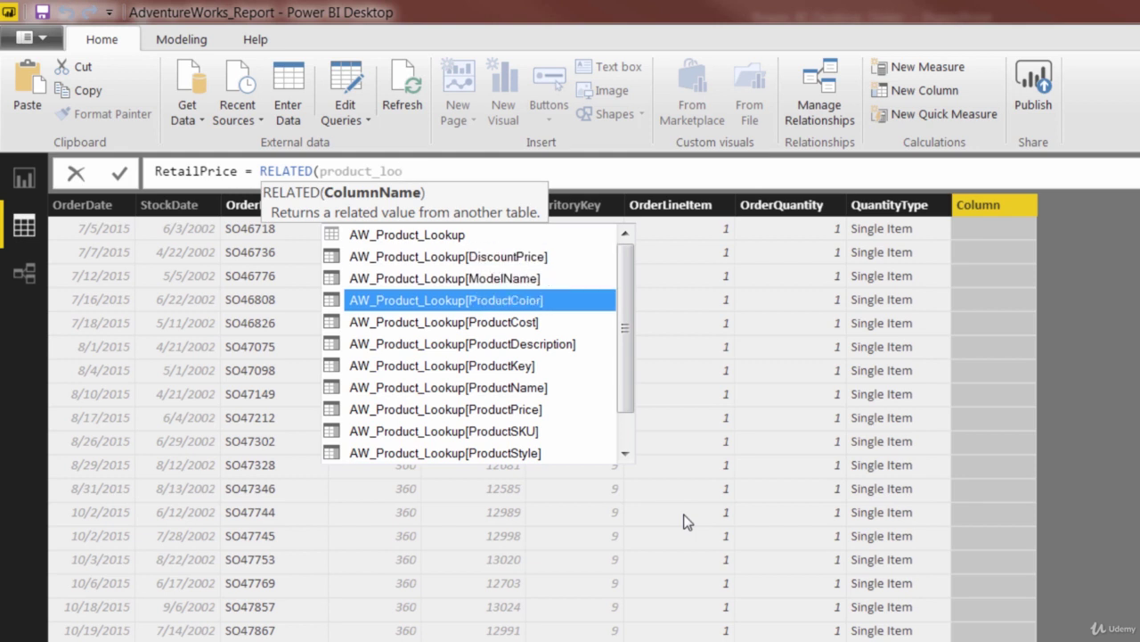
{"action": "key", "text": "Down"}
{"action": "key", "text": "Down"}
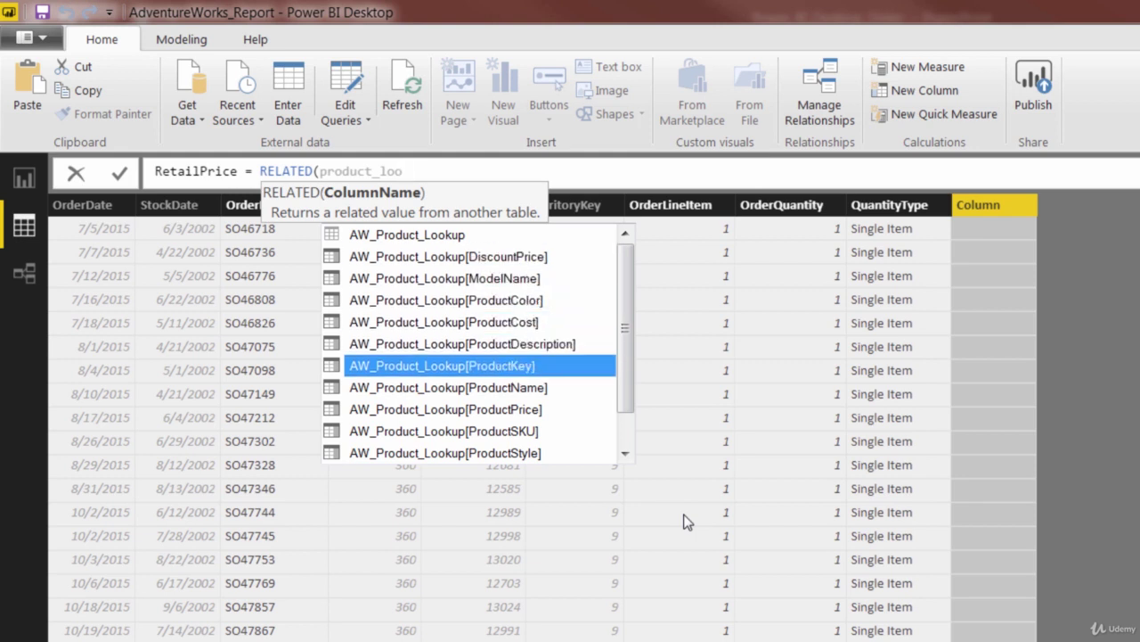
{"action": "key", "text": "Down"}
{"action": "key", "text": "Down"}
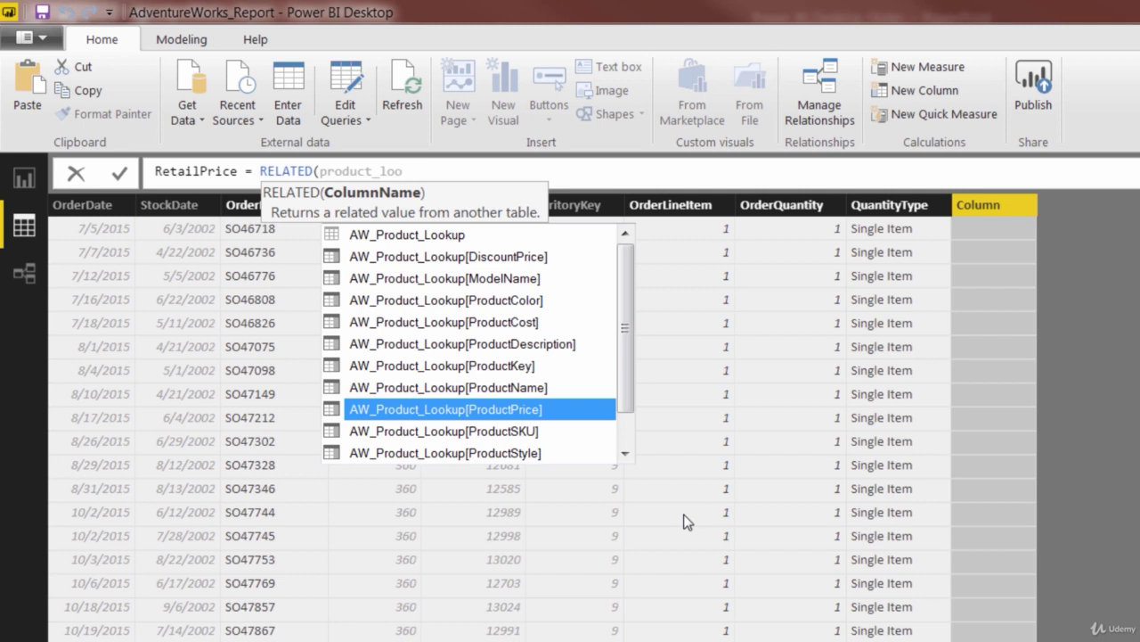
{"action": "key", "text": "Tab"}
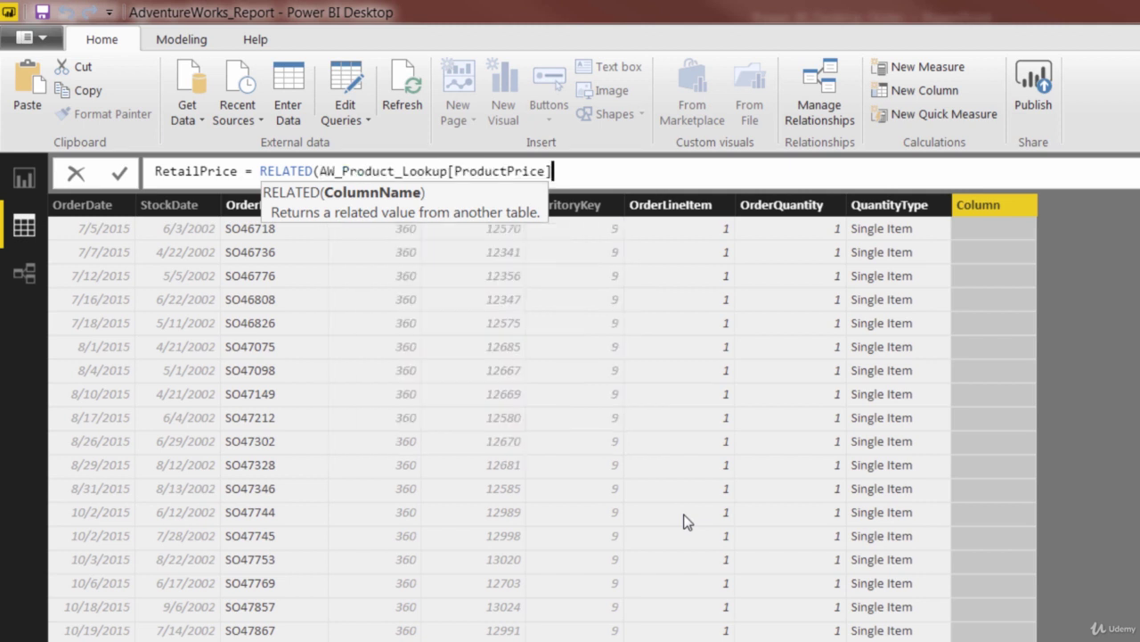
{"action": "type", "text": ")"}
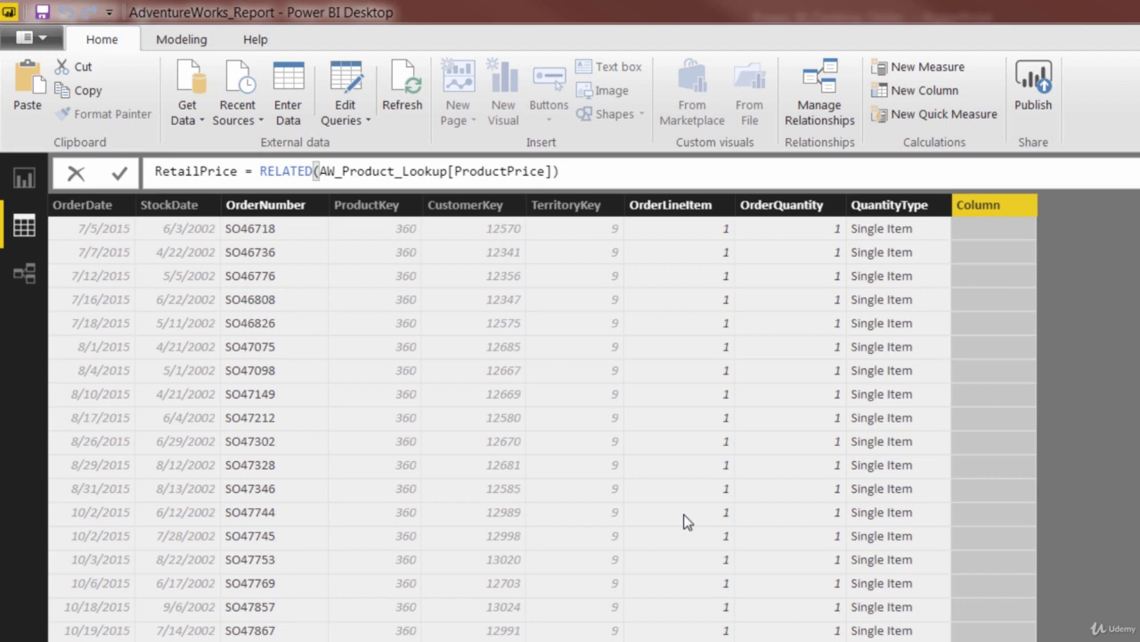
{"action": "key", "text": "Return"}
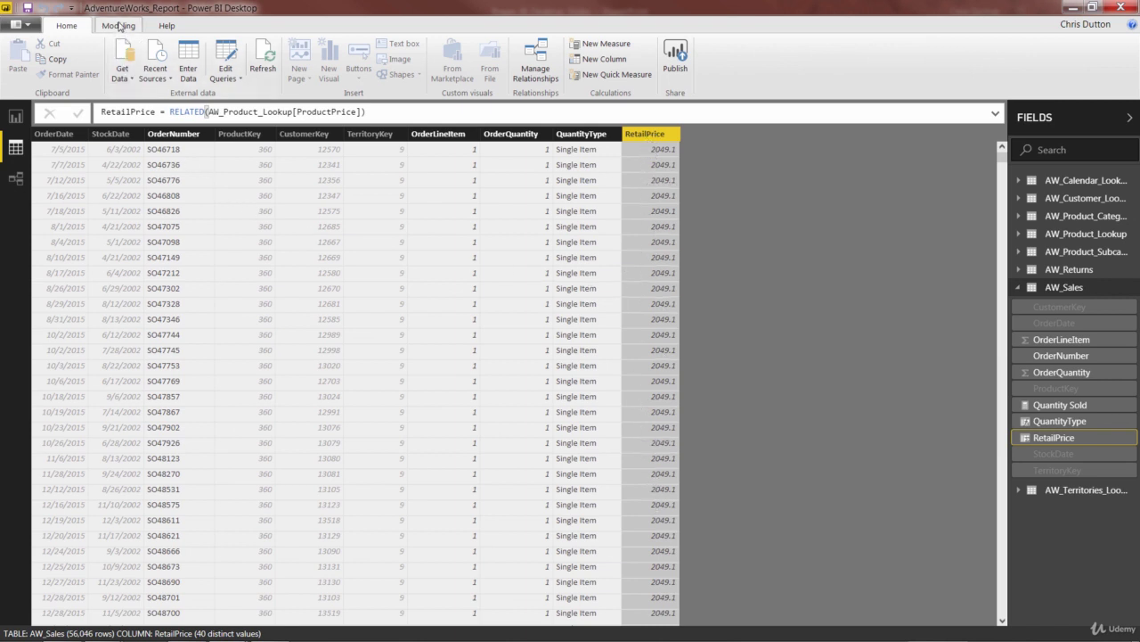
- Format the RetailPrice column as currency, using $ English (United States)
{"action": "left_click", "coordinate": [120, 25]}
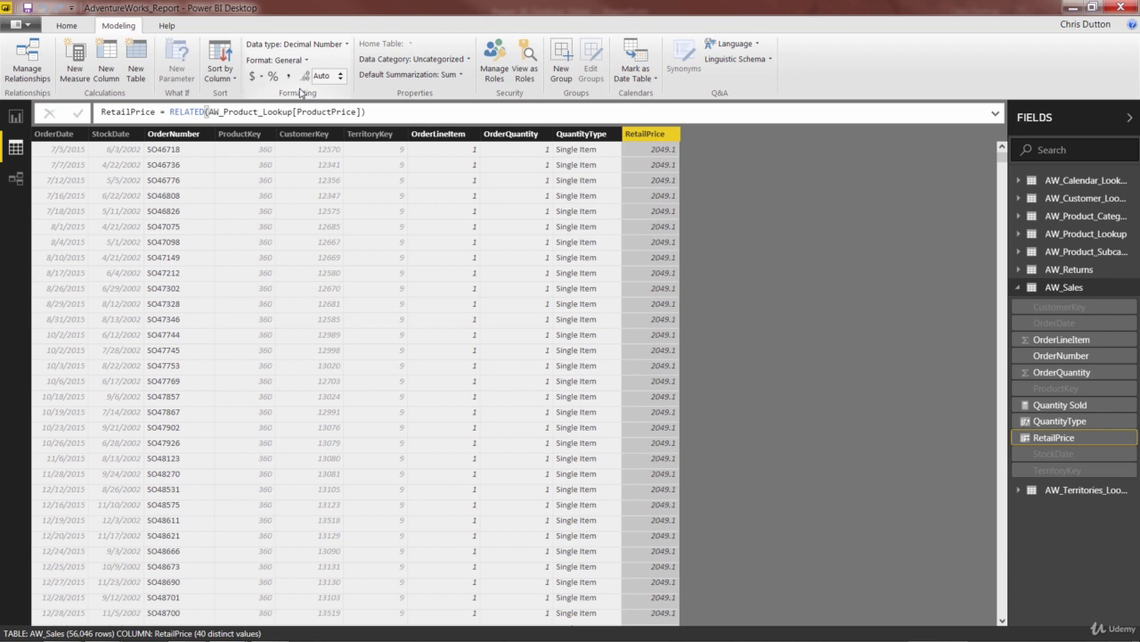
{"action": "left_click", "coordinate": [278, 60]}
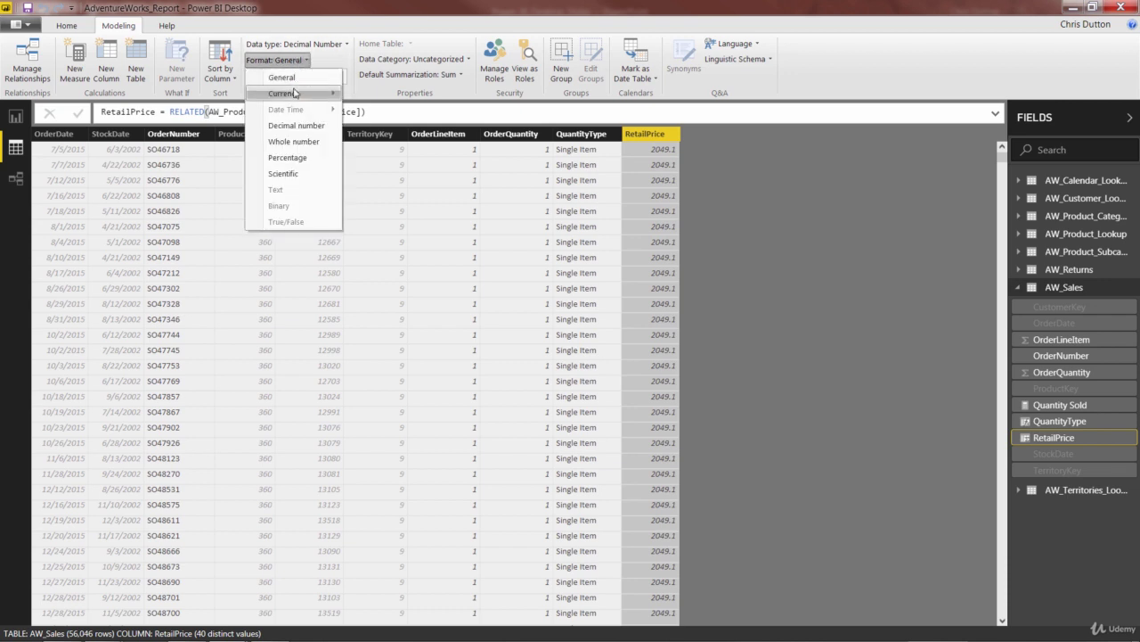
{"action": "mouse_move", "coordinate": [294, 93]}
{"action": "left_click", "coordinate": [390, 192]}
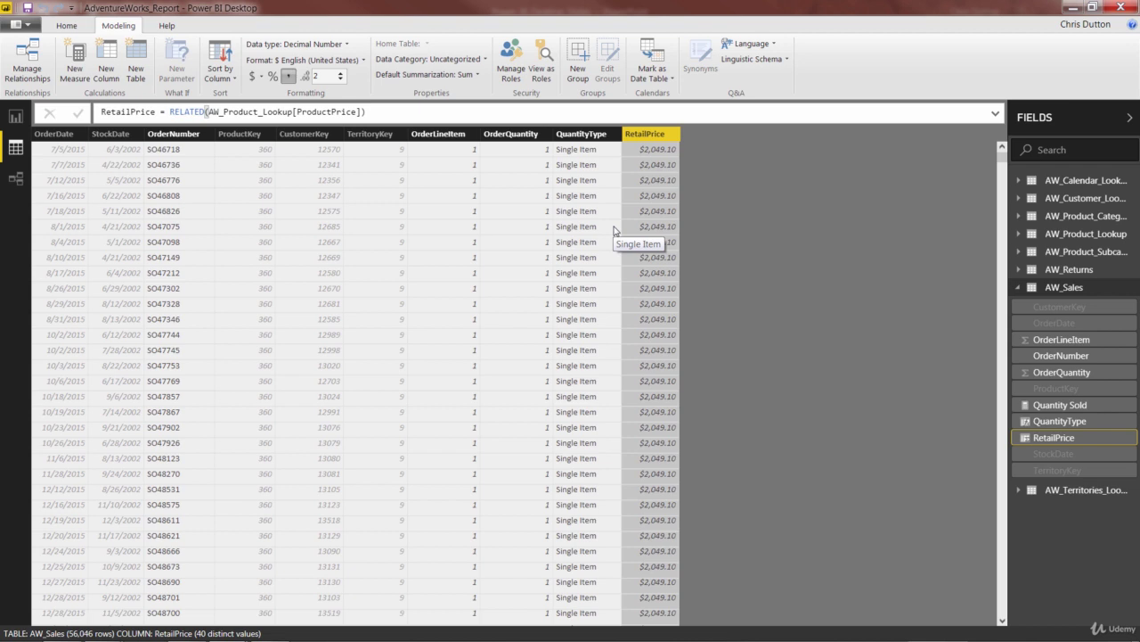
- Sort AW_Sales by ProductKey in ascending order and check the retail prices of the first product keys
{"action": "left_click", "coordinate": [248, 134]}
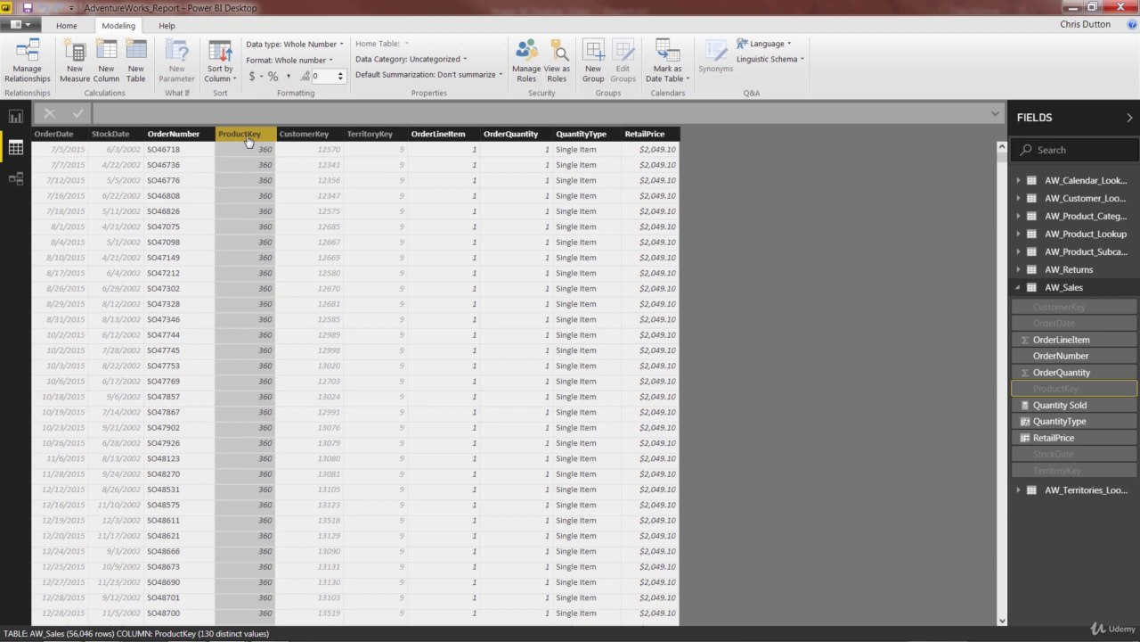
{"action": "right_click", "coordinate": [248, 139]}
{"action": "left_click", "coordinate": [270, 138]}
{"action": "right_click", "coordinate": [270, 138]}
{"action": "left_click", "coordinate": [274, 150]}
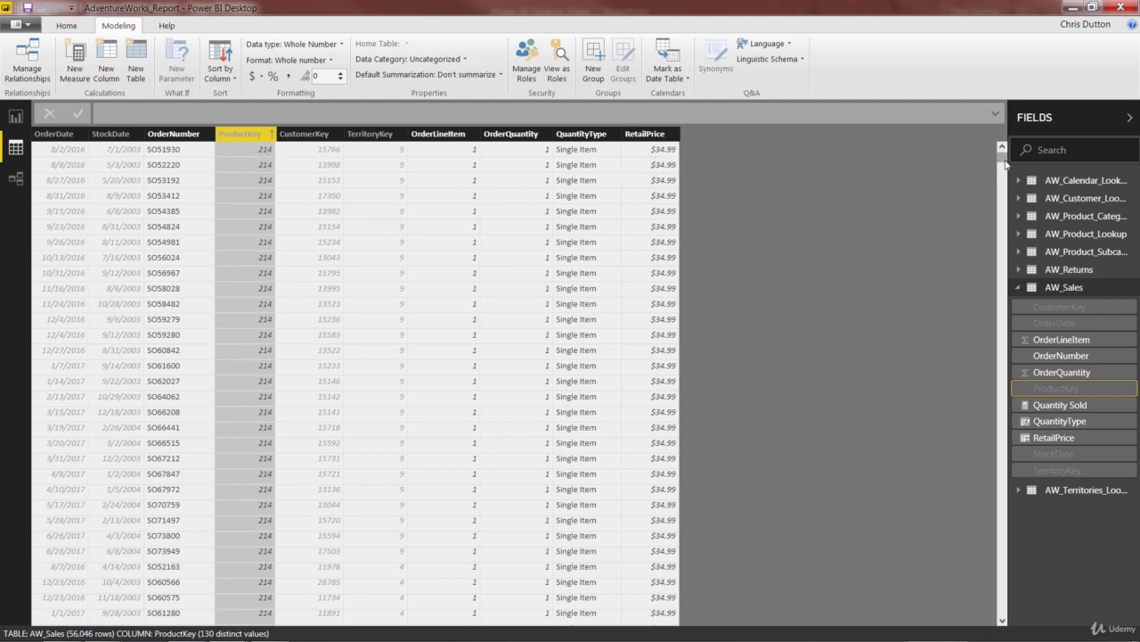
{"action": "left_click_drag", "start_coordinate": [1005, 162], "coordinate": [1004, 181]}
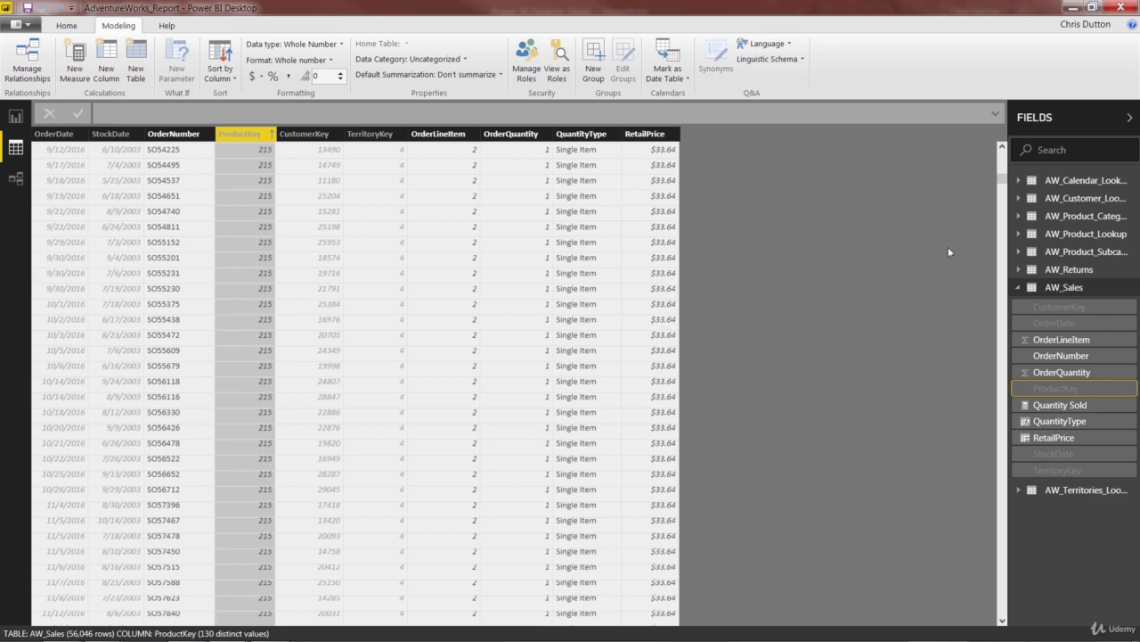
- Sort AW_Product_Lookup by ProductKey in ascending order to compare its product prices, and return to the AW_Sales table
{"action": "left_click", "coordinate": [1076, 237]}
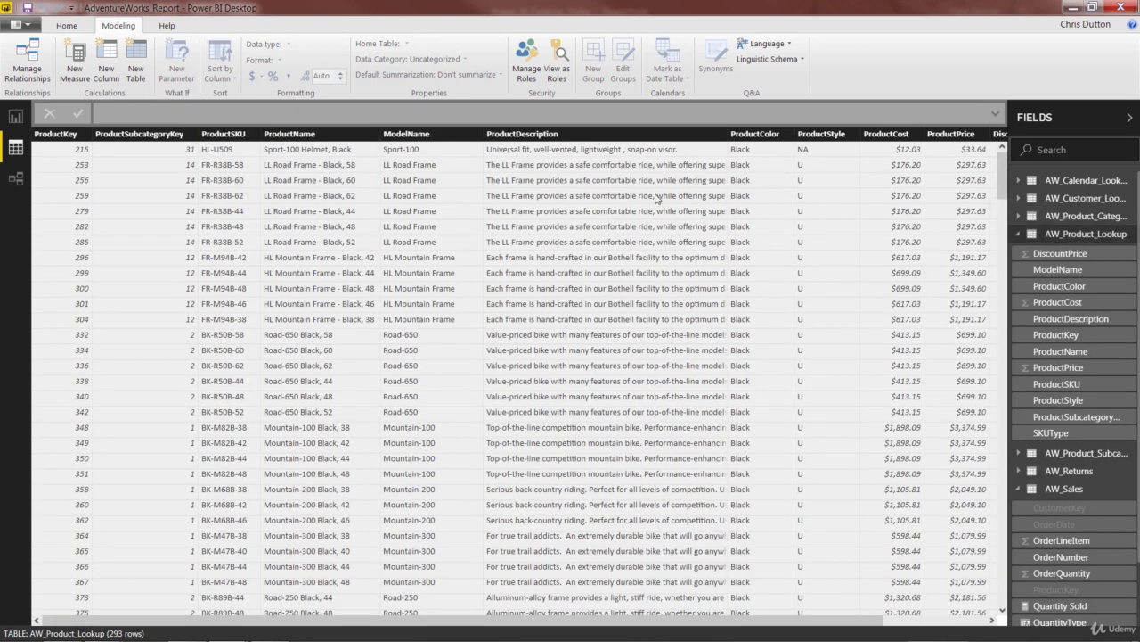
{"action": "left_click", "coordinate": [60, 140]}
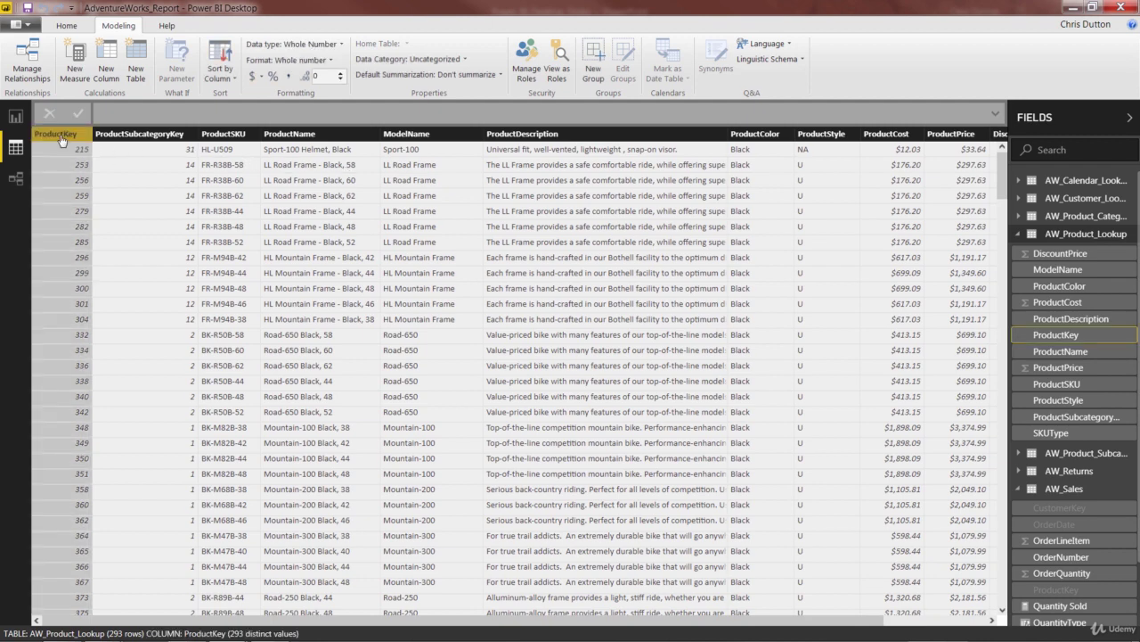
{"action": "right_click", "coordinate": [61, 139]}
{"action": "left_click", "coordinate": [89, 146]}
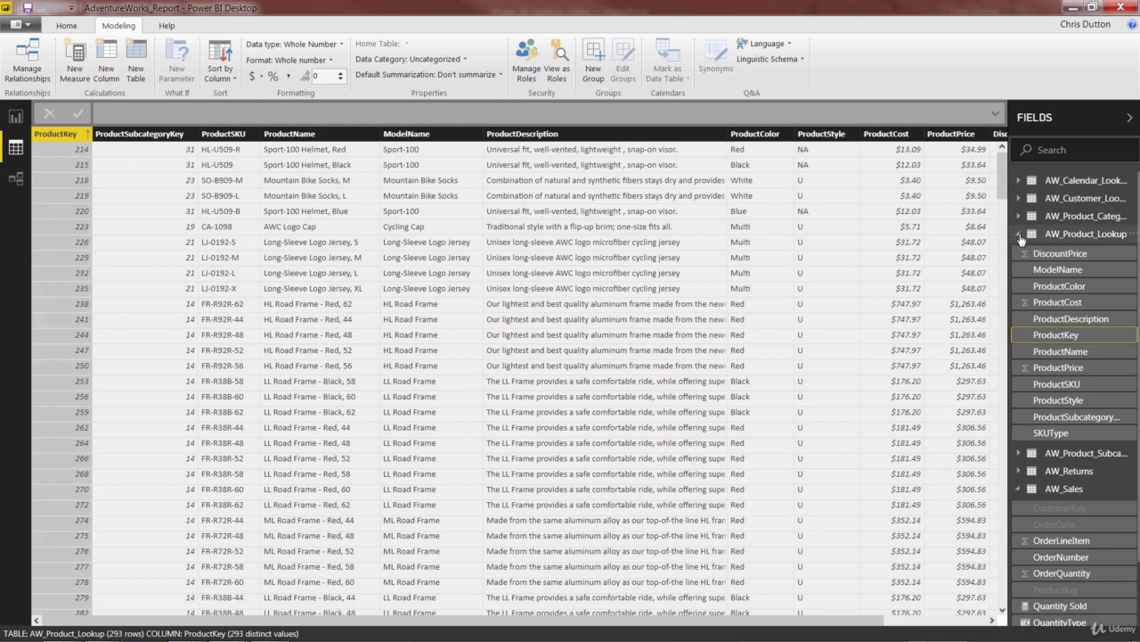
{"action": "left_click", "coordinate": [1019, 235]}
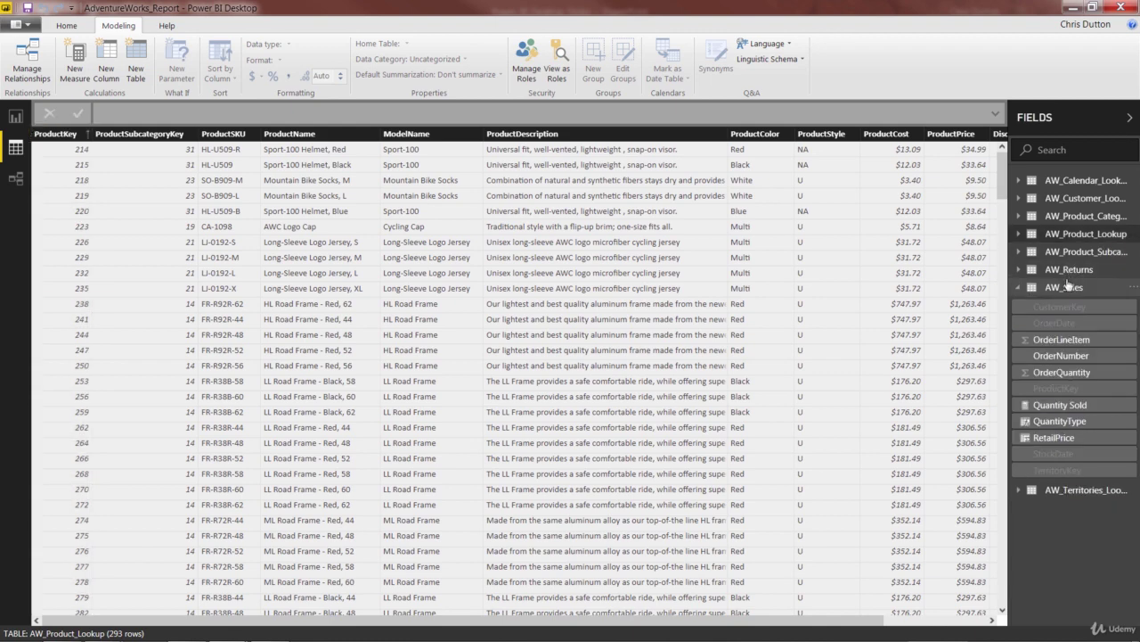
{"action": "left_click", "coordinate": [1064, 288]}
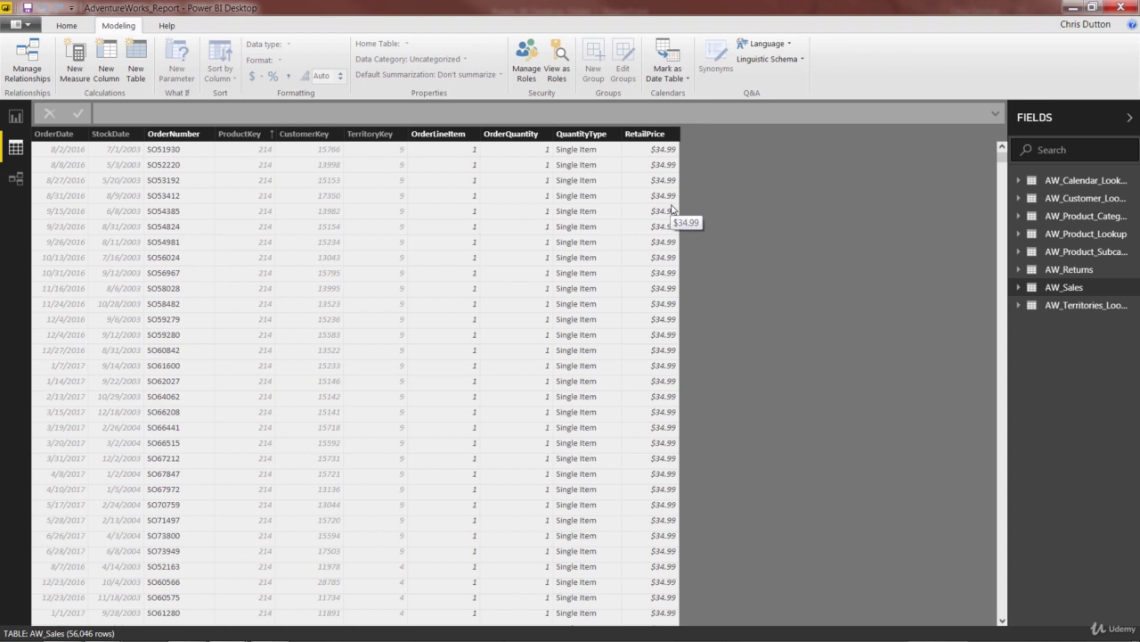
- Add a calculated column to AW_Sales with the formula Revenue = AW_Sales[RetailPrice] * AW_Sales[OrderQuantity]
{"action": "left_click", "coordinate": [611, 183]}
{"action": "right_click", "coordinate": [610, 182]}
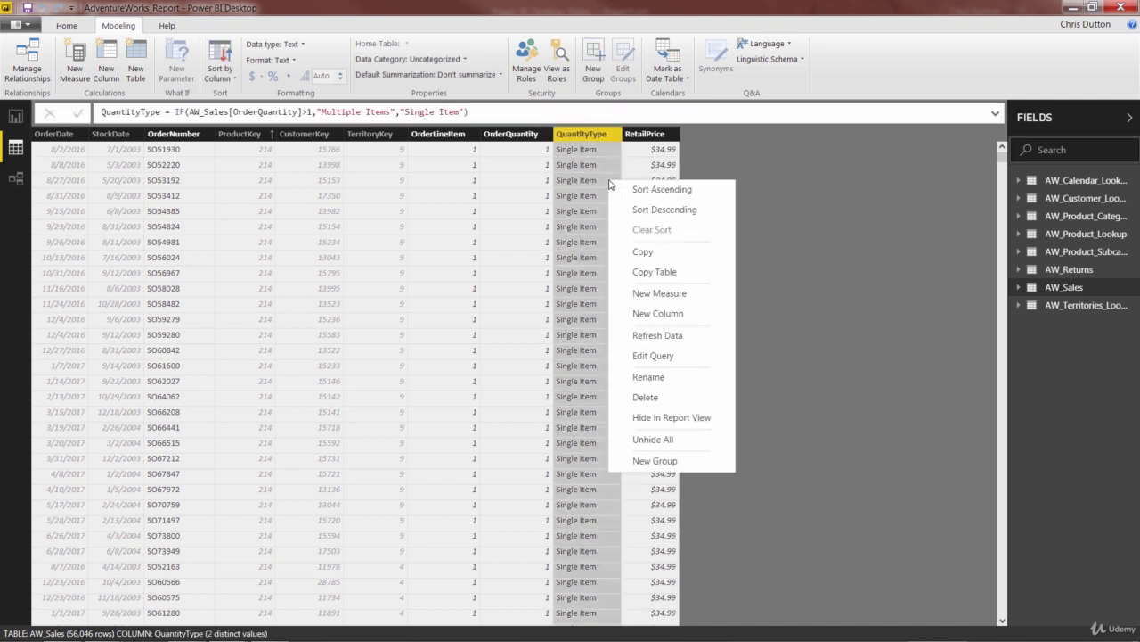
{"action": "left_click", "coordinate": [651, 313]}
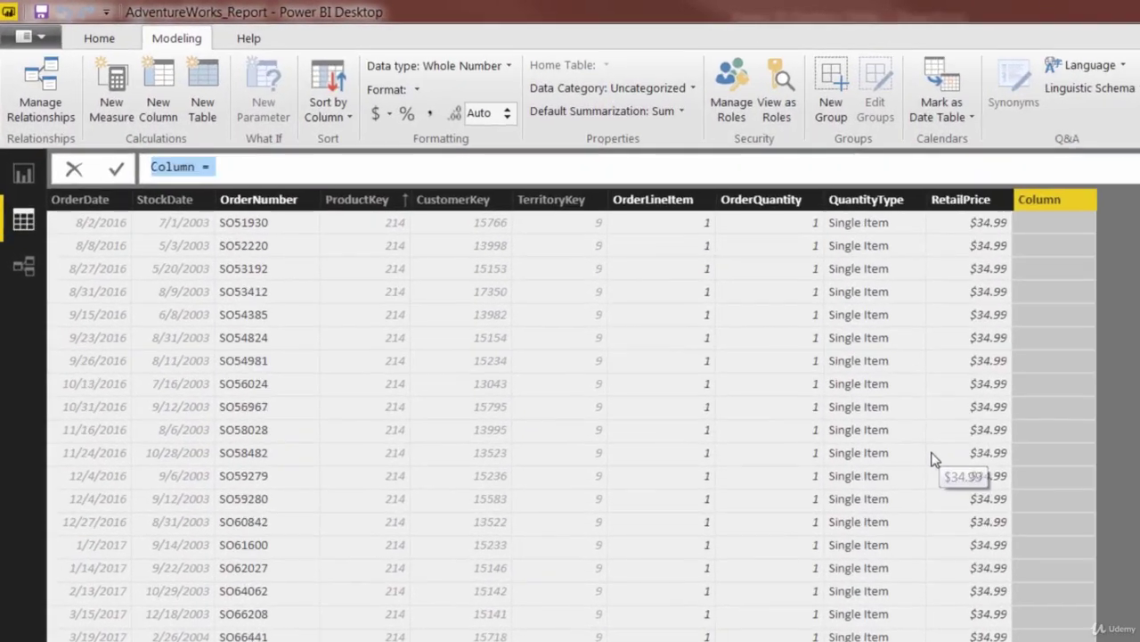
{"action": "type", "text": "R"}
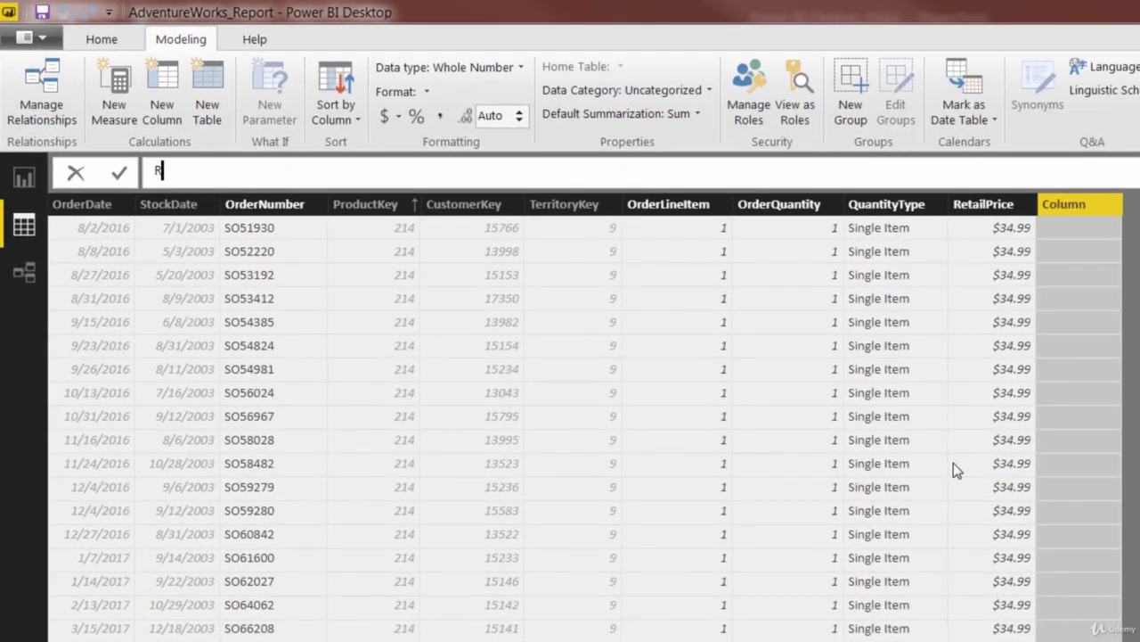
{"action": "type", "text": "evenue ="}
{"action": "type", "text": "reta"}
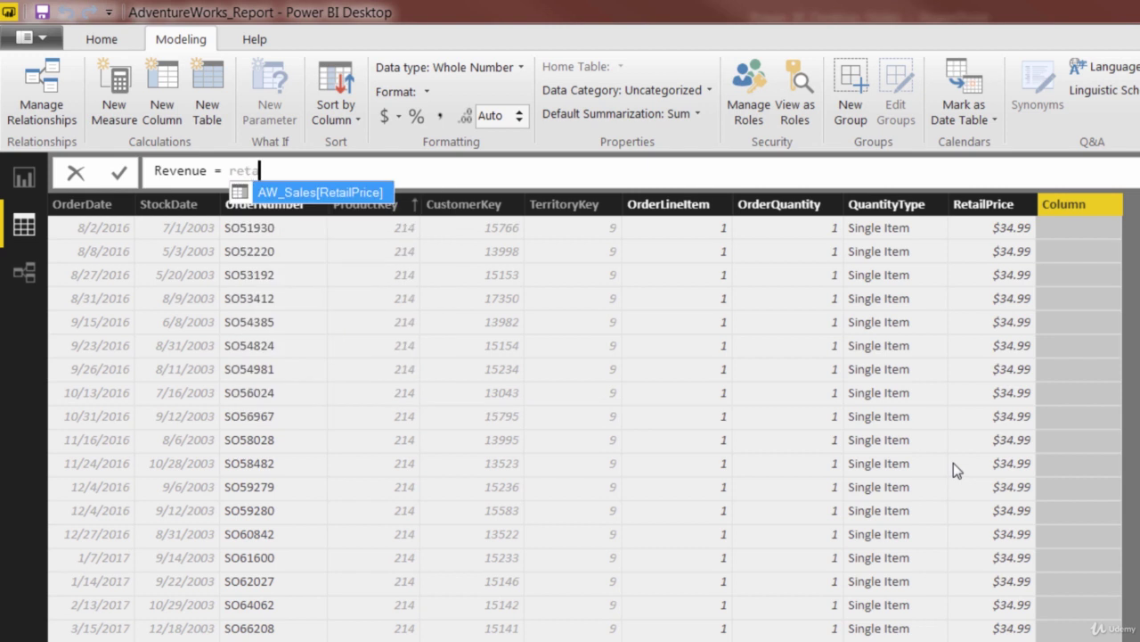
{"action": "key", "text": "Tab"}
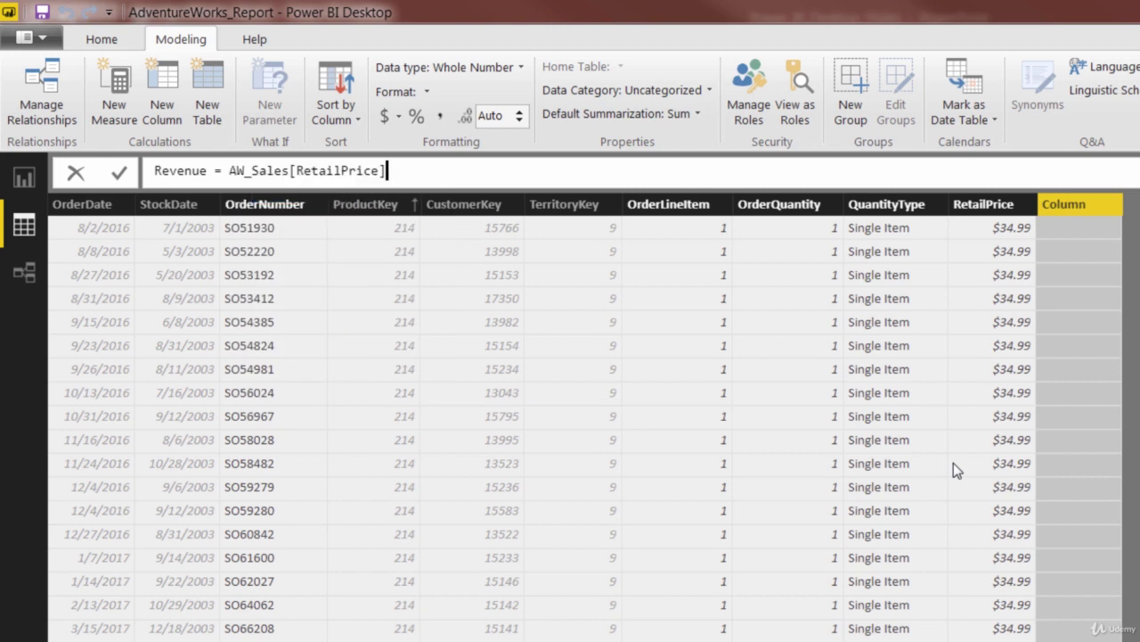
{"action": "type", "text": "* quant"}
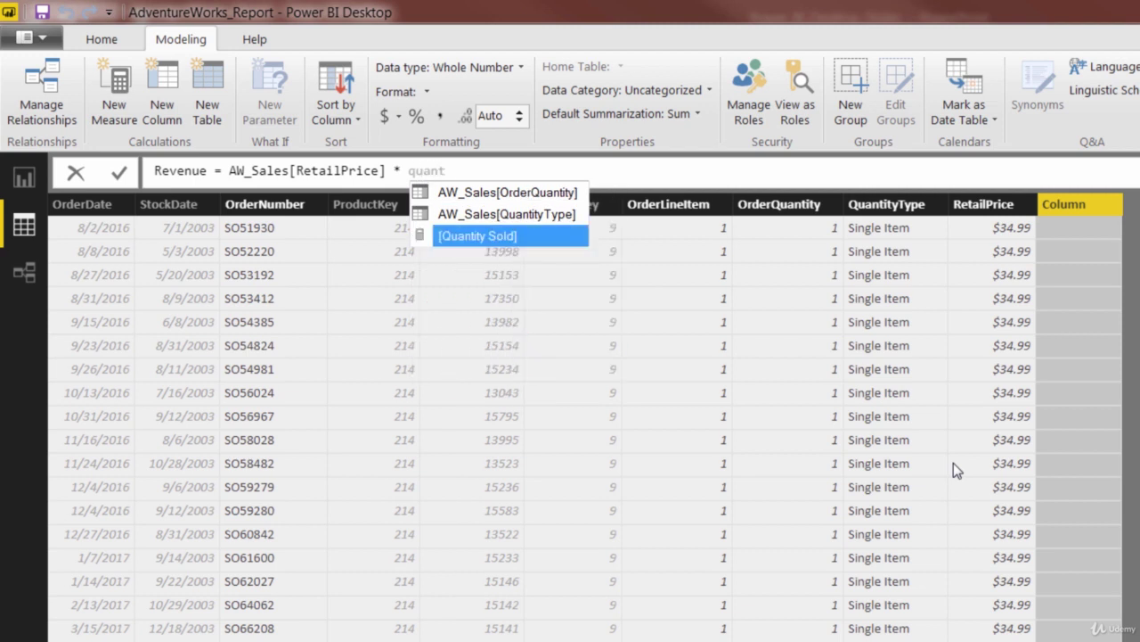
{"action": "key", "text": "Up"}
{"action": "key", "text": "Up"}
{"action": "key", "text": "Tab"}
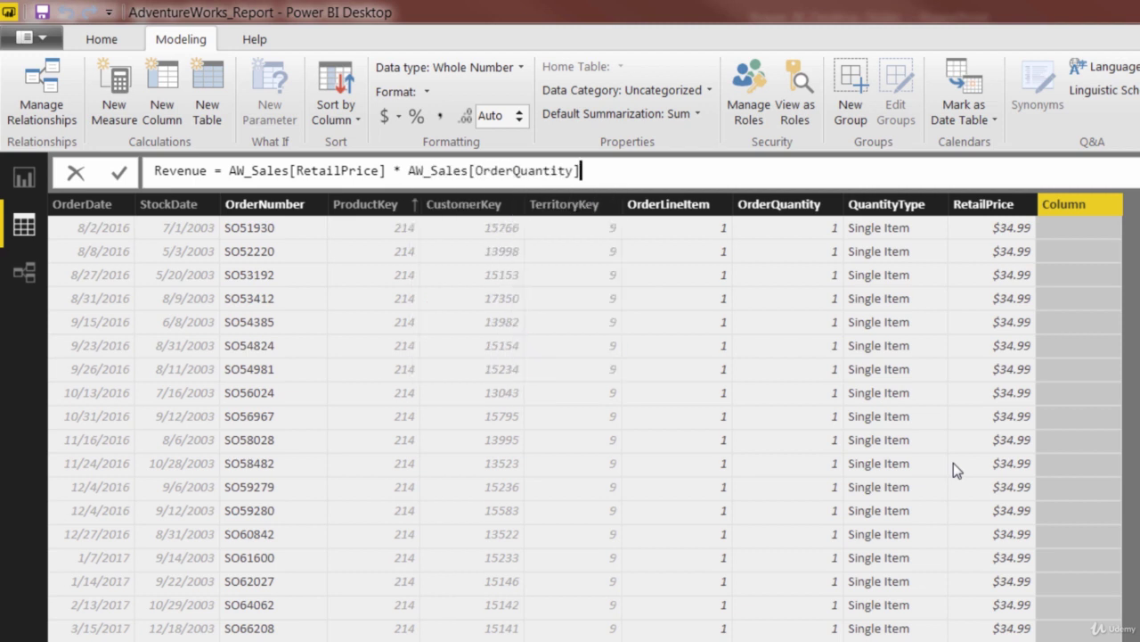
{"action": "key", "text": "Return"}
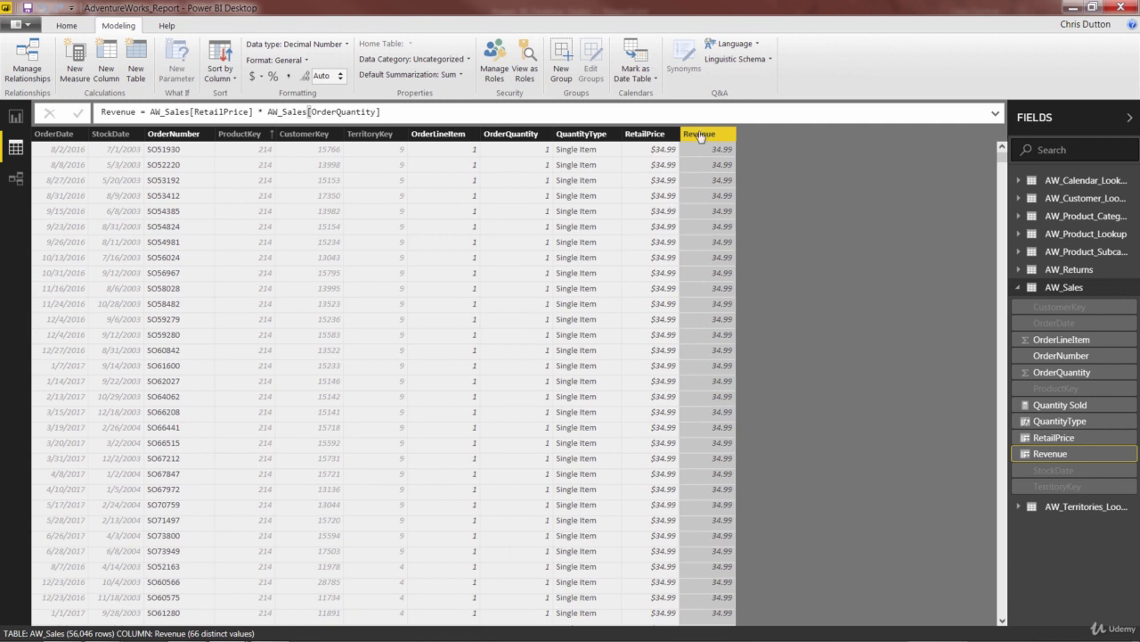
- Sort AW_Sales by OrderQuantity in descending order and check the Revenue values of the multiple-item orders
{"action": "left_click", "coordinate": [511, 136]}
{"action": "right_click", "coordinate": [510, 139]}
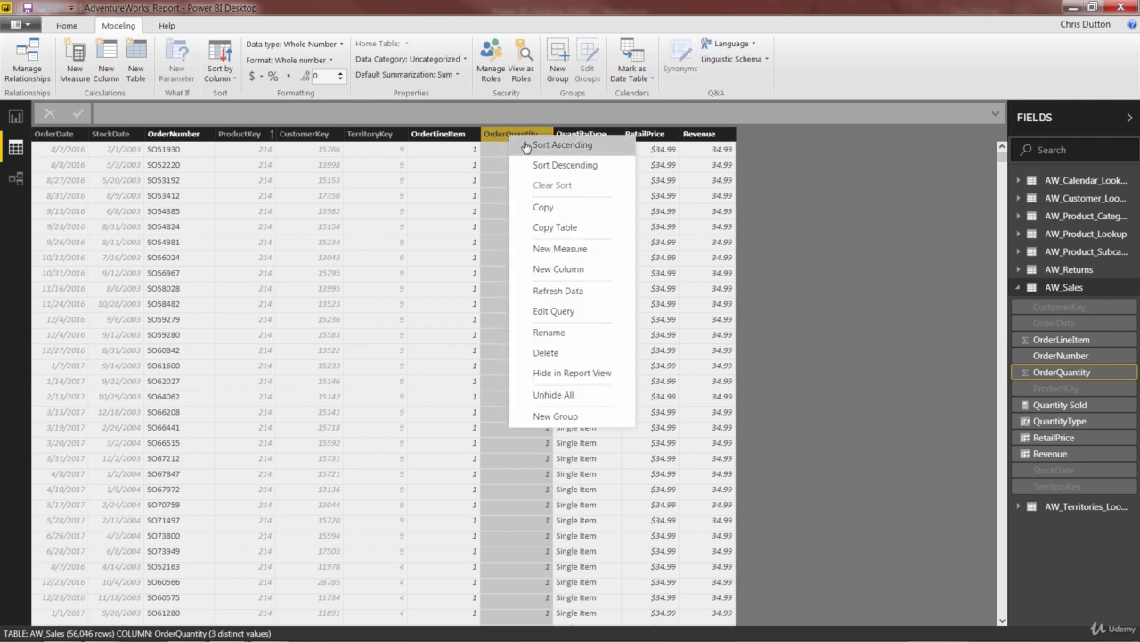
{"action": "left_click", "coordinate": [517, 144]}
{"action": "right_click", "coordinate": [518, 140]}
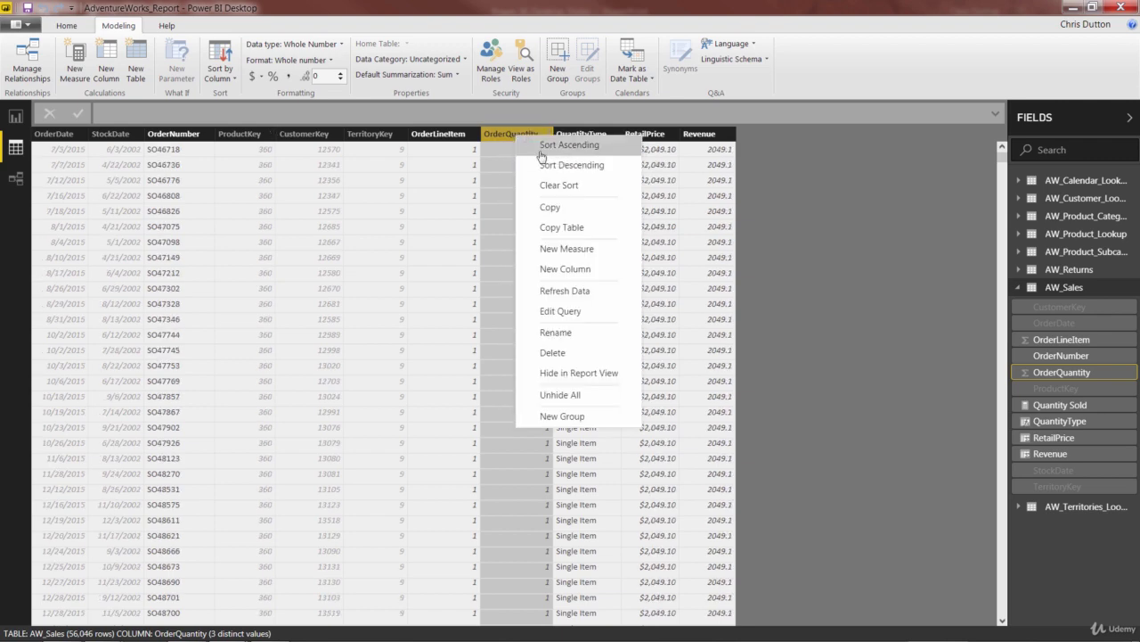
{"action": "left_click", "coordinate": [547, 169]}
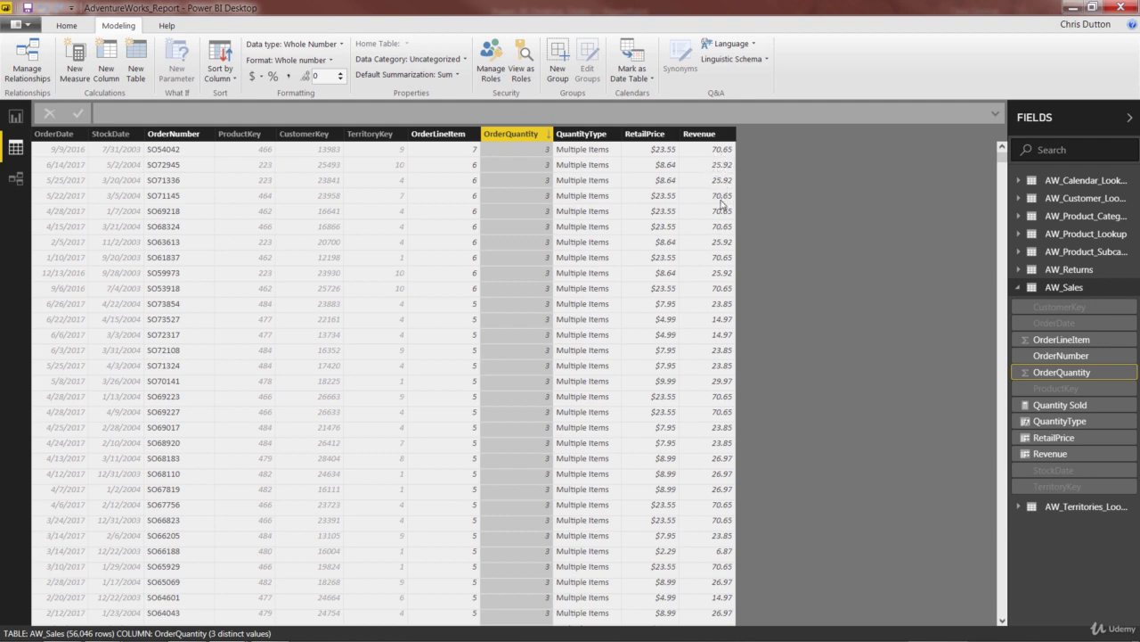
{"action": "scroll", "coordinate": [705, 312], "scroll_direction": "down", "scroll_amount": 2}
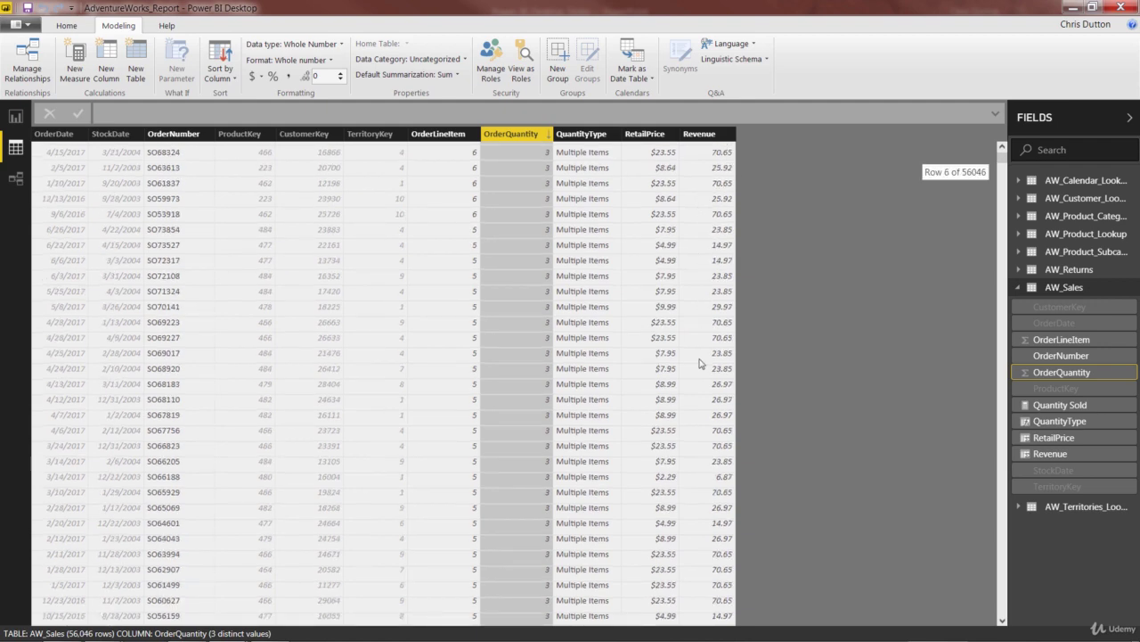
{"action": "scroll", "coordinate": [700, 363], "scroll_direction": "up", "scroll_amount": 2}
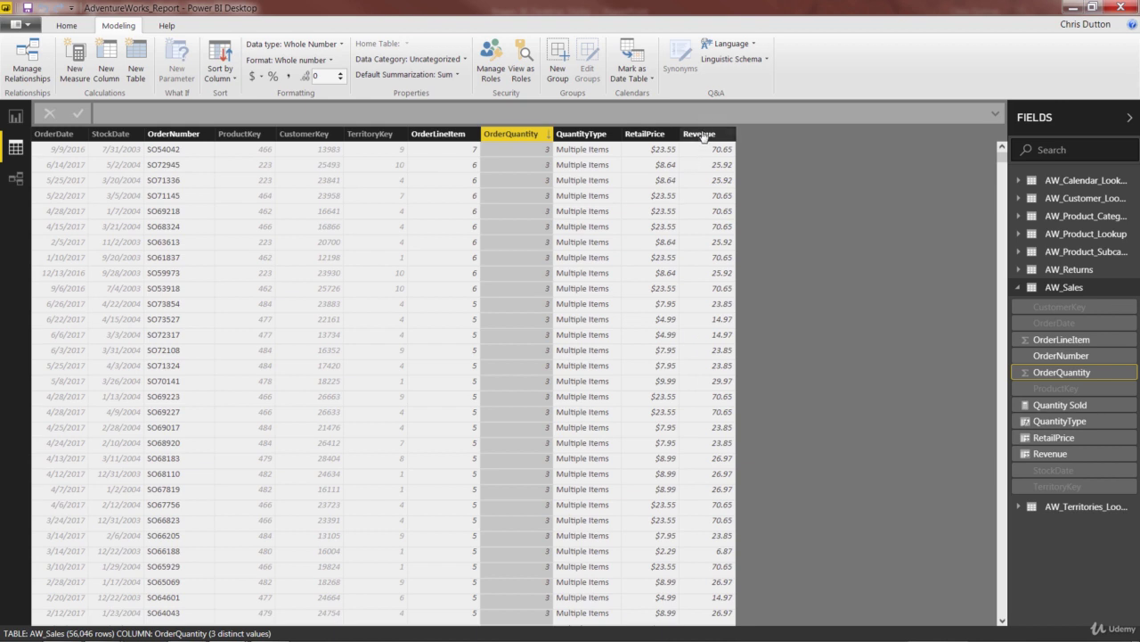
- Format the Revenue column as currency, using $ English (United States)
{"action": "left_click", "coordinate": [702, 134]}
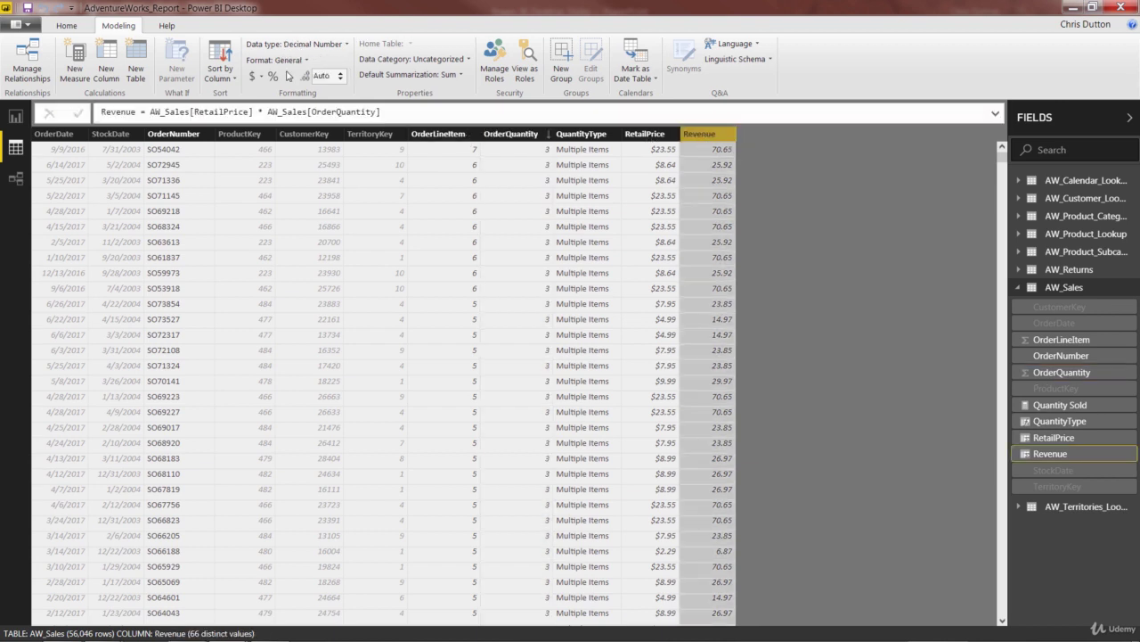
{"action": "left_click", "coordinate": [290, 61]}
{"action": "mouse_move", "coordinate": [297, 95]}
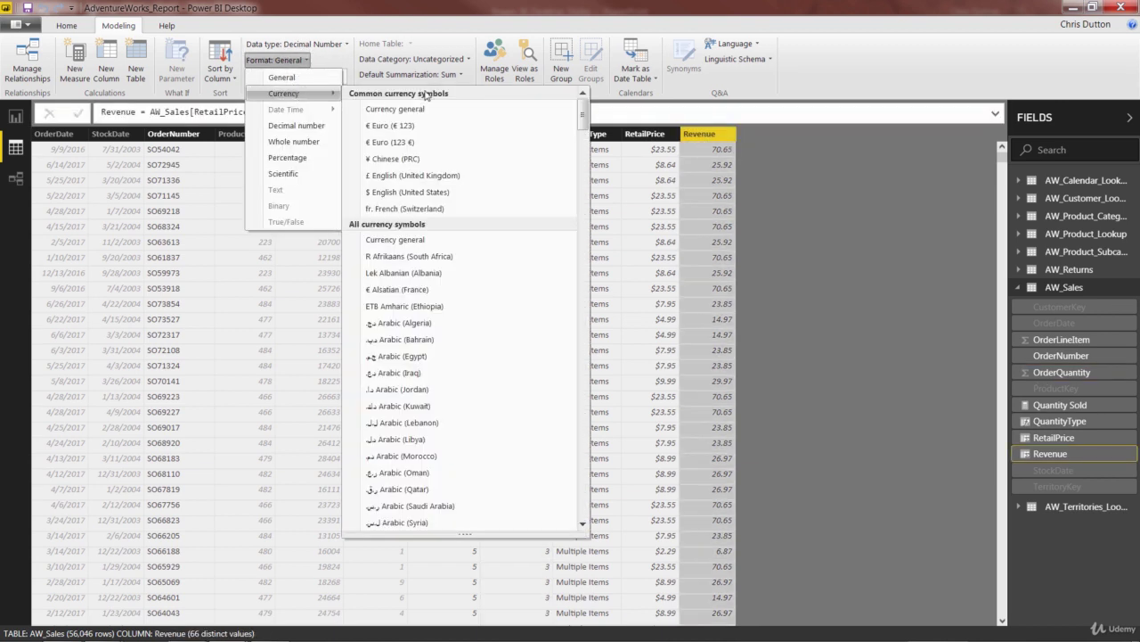
{"action": "left_click", "coordinate": [426, 194]}
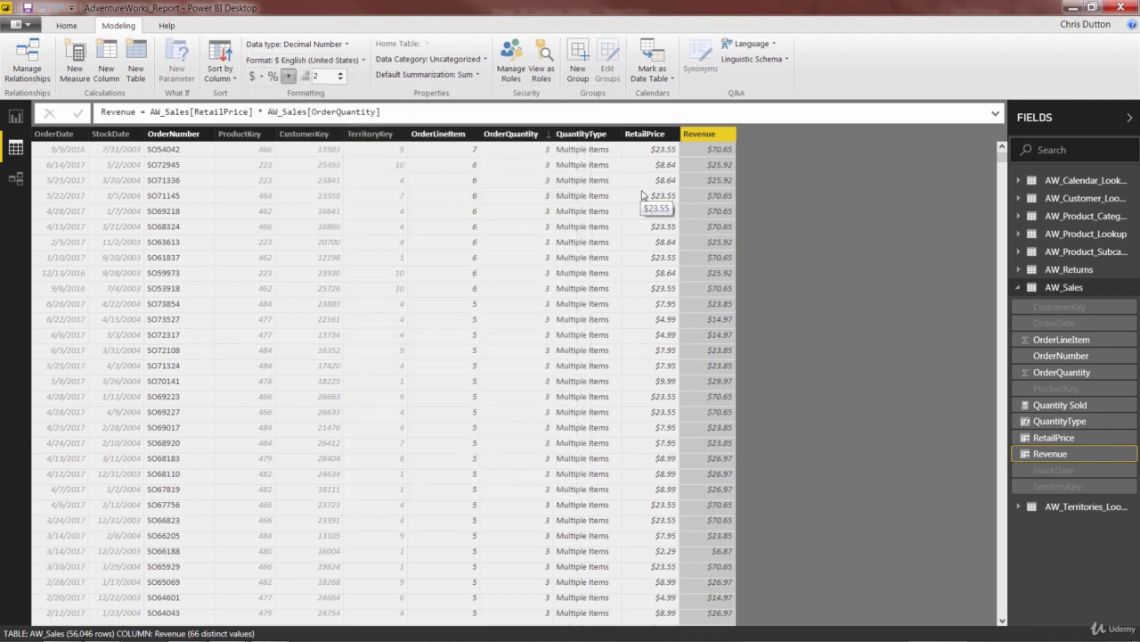